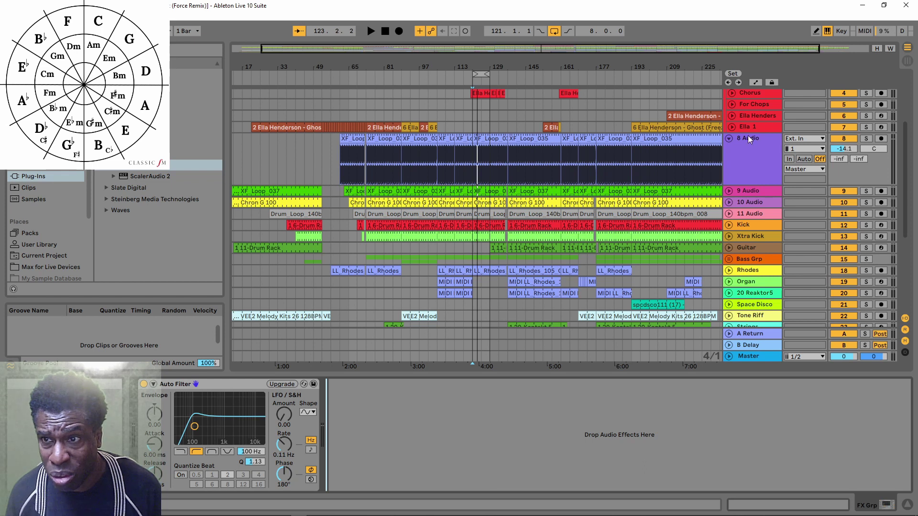
Scroll the arrangement tracks up and back down to bring the Chorus track into view
scroll(833, 159, up, 5)
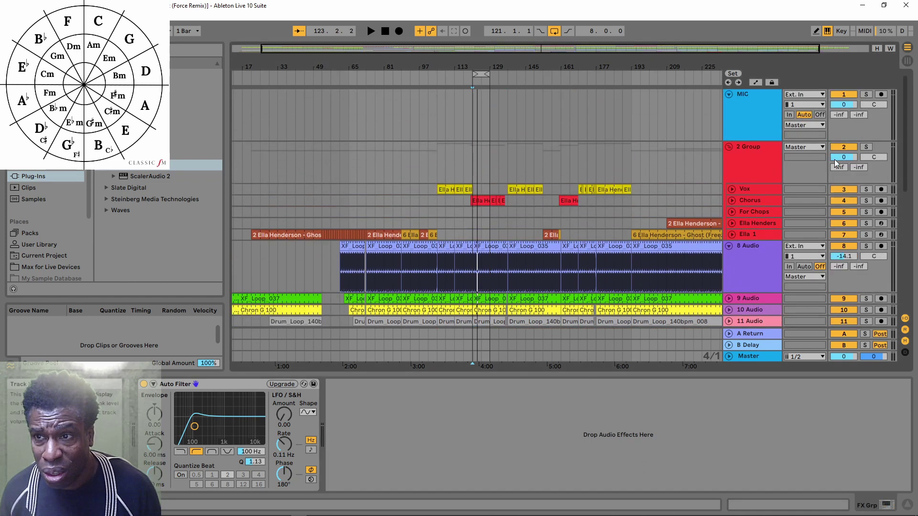
scroll(833, 159, down, 5)
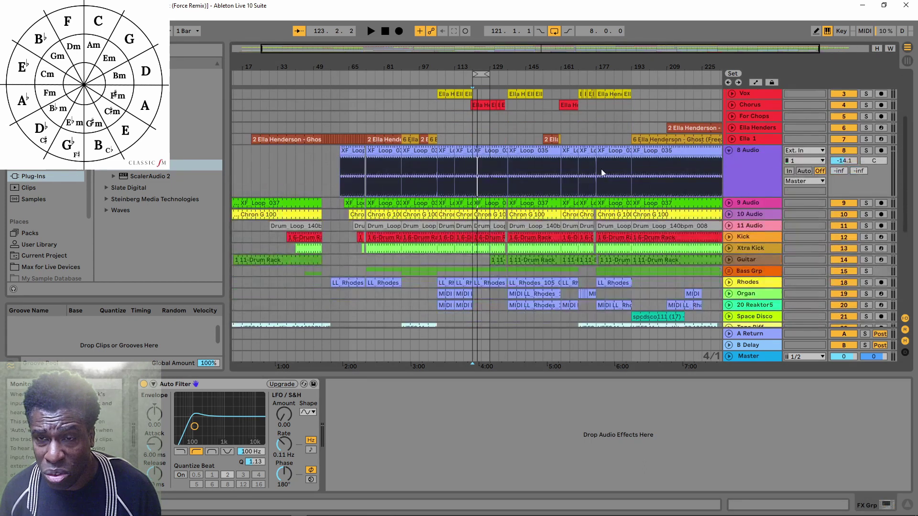
double_click(479, 106)
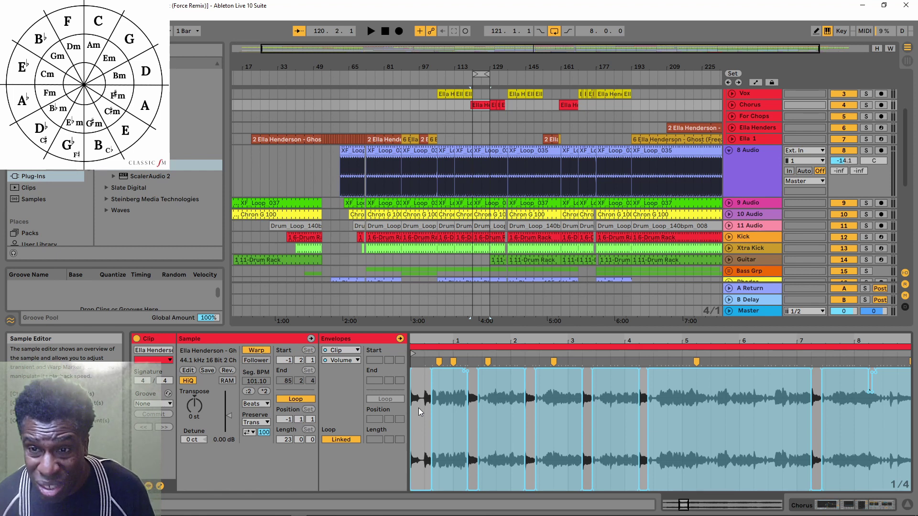
Scroll down to track 28 Scaler 2, select it and open its plug-in window
scroll(451, 132, down, 5)
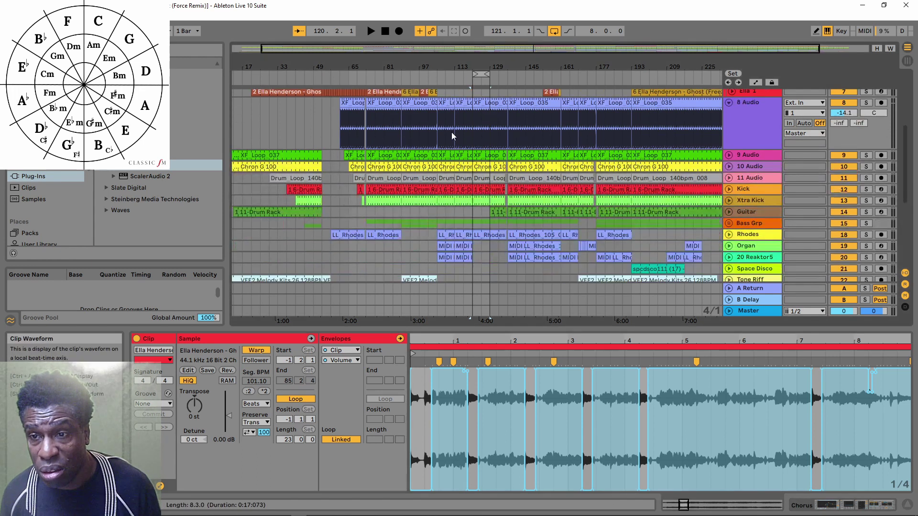
scroll(450, 132, down, 5)
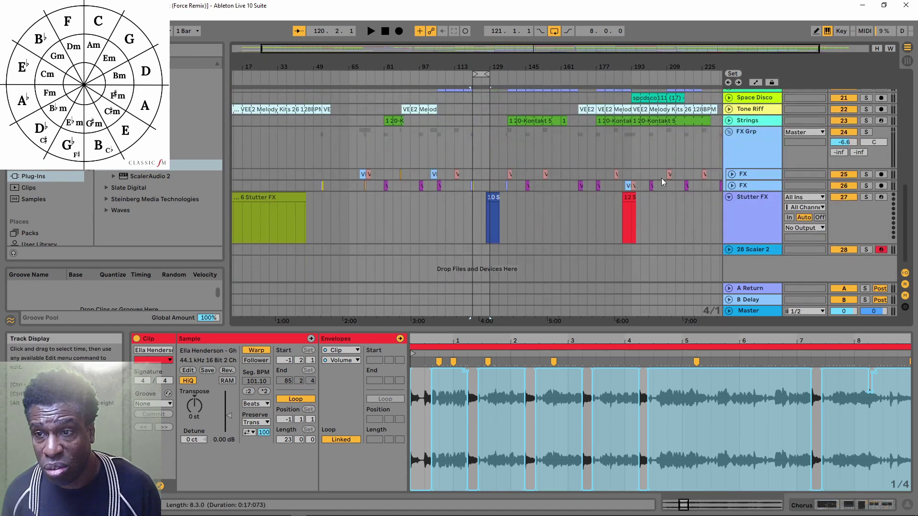
click(748, 251)
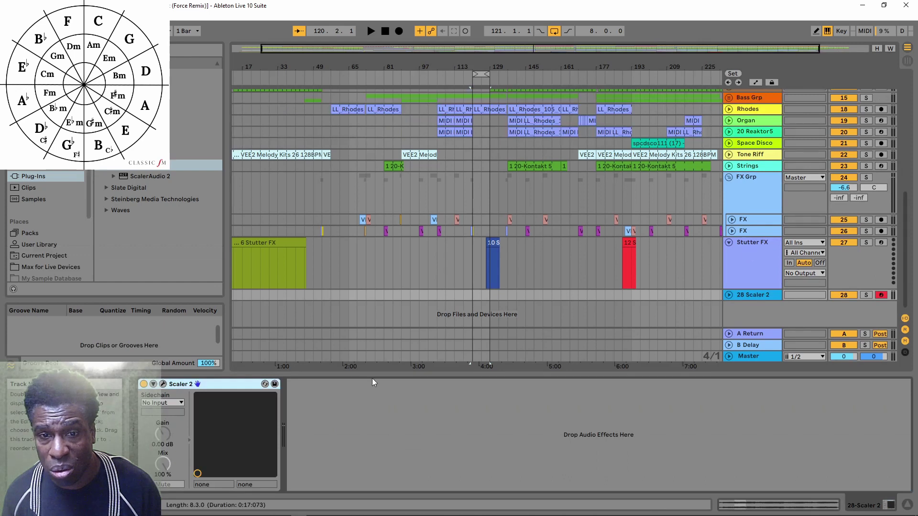
click(164, 384)
Audition the existing F maj7 pattern chords, then select the pattern chords and bring up their options
click(499, 282)
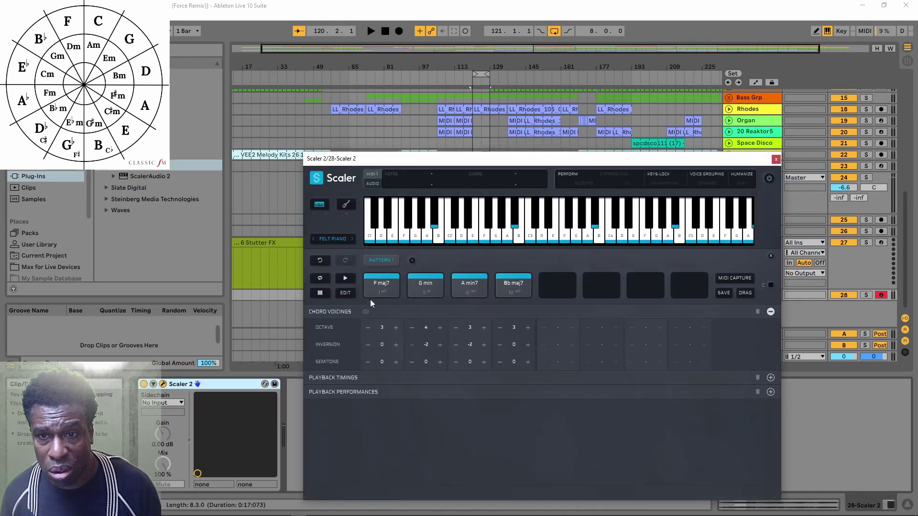
click(381, 285)
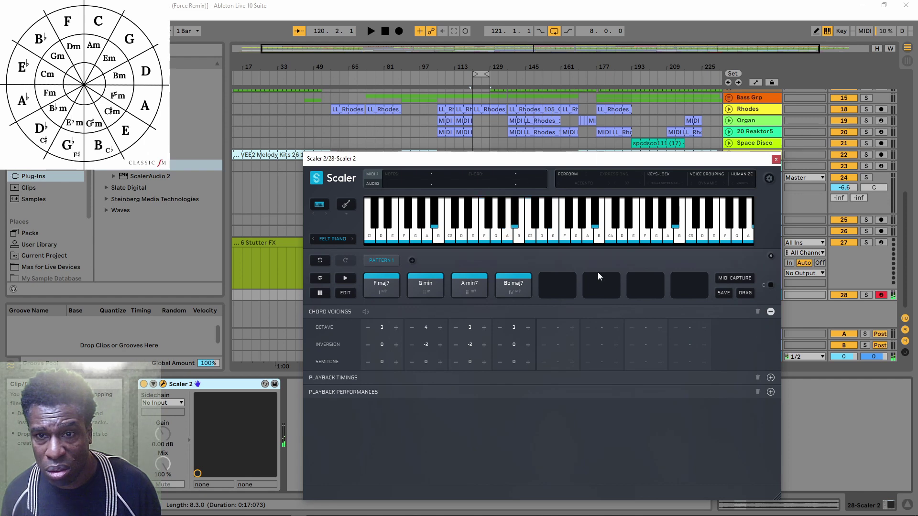
click(344, 293)
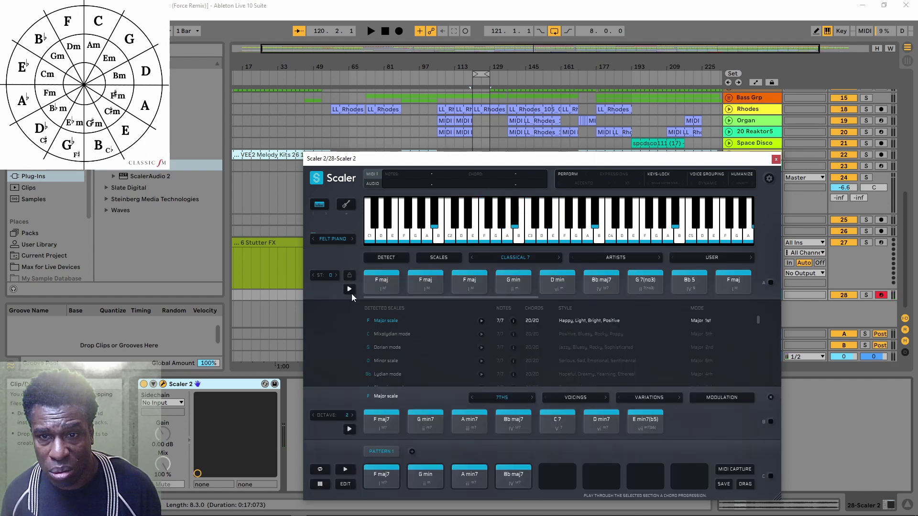
click(380, 478)
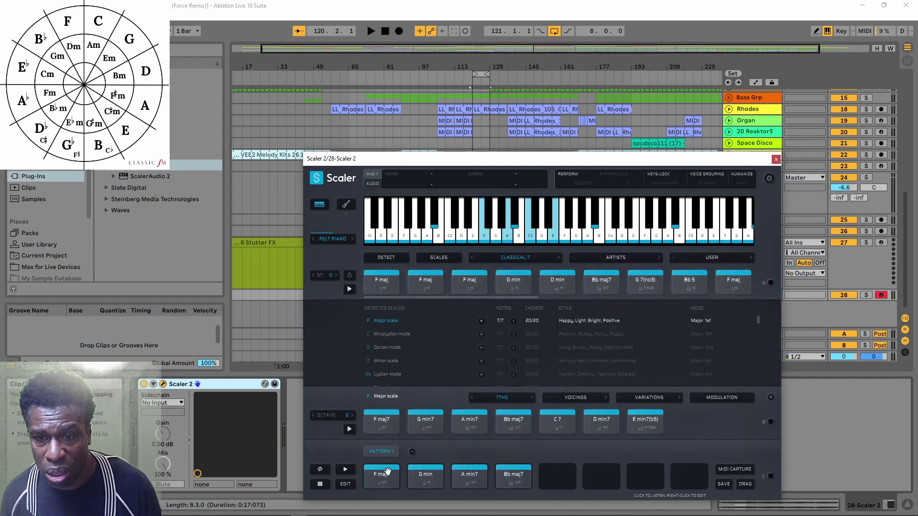
drag(380, 481, 512, 478)
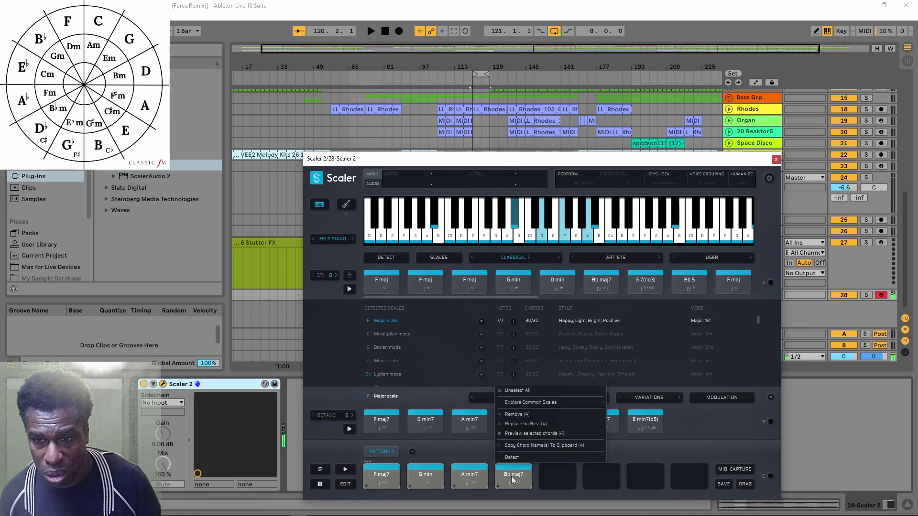
right_click(512, 478)
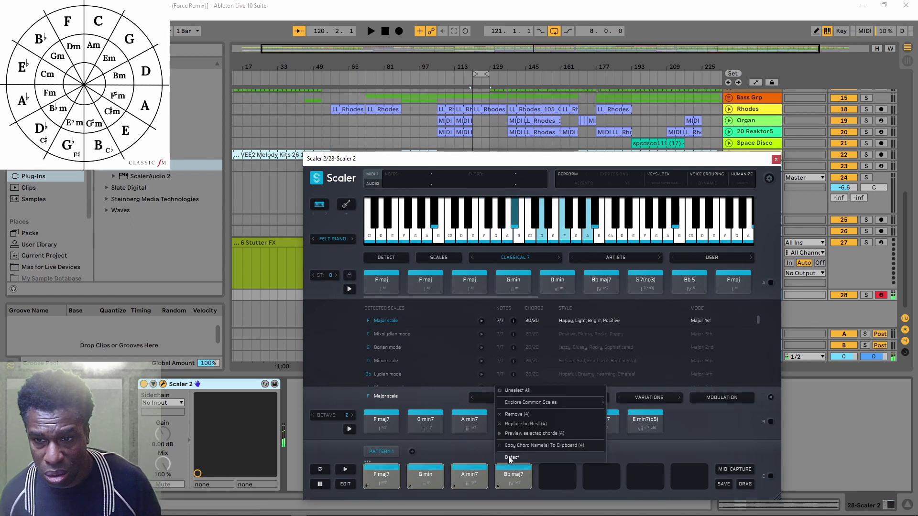
Remove the four old pattern chords and switch Scaler's chord set to Jazz 2
click(524, 413)
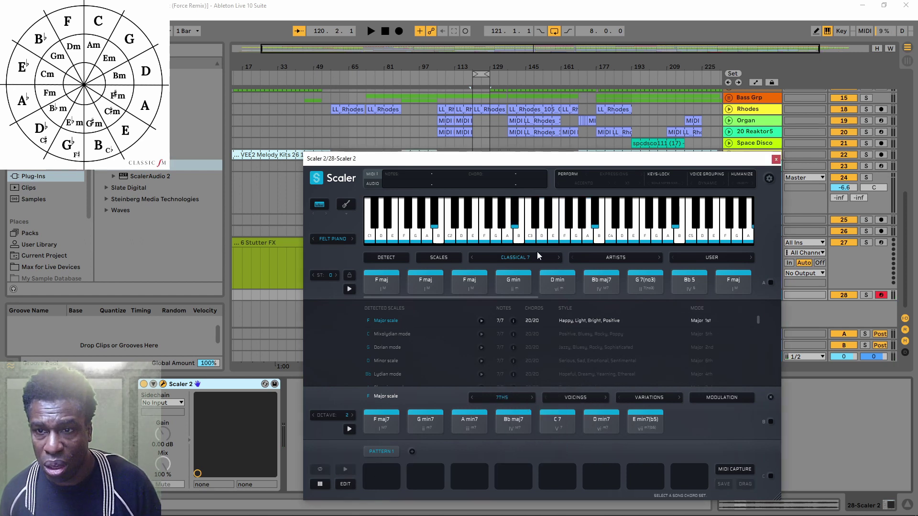
click(550, 260)
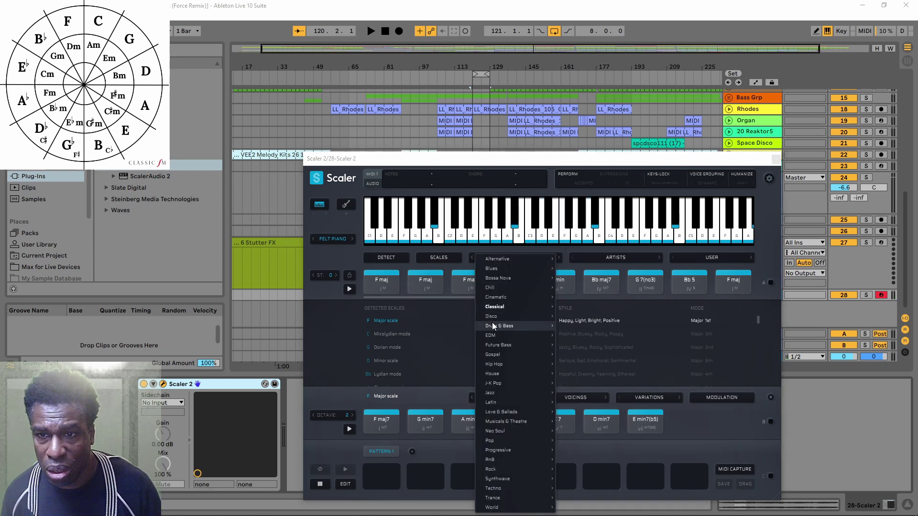
mouse_move(511, 394)
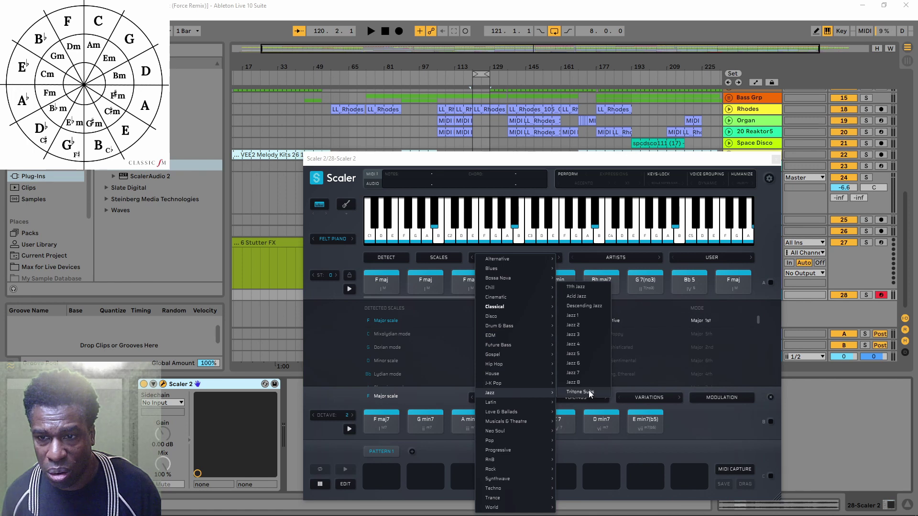
click(576, 326)
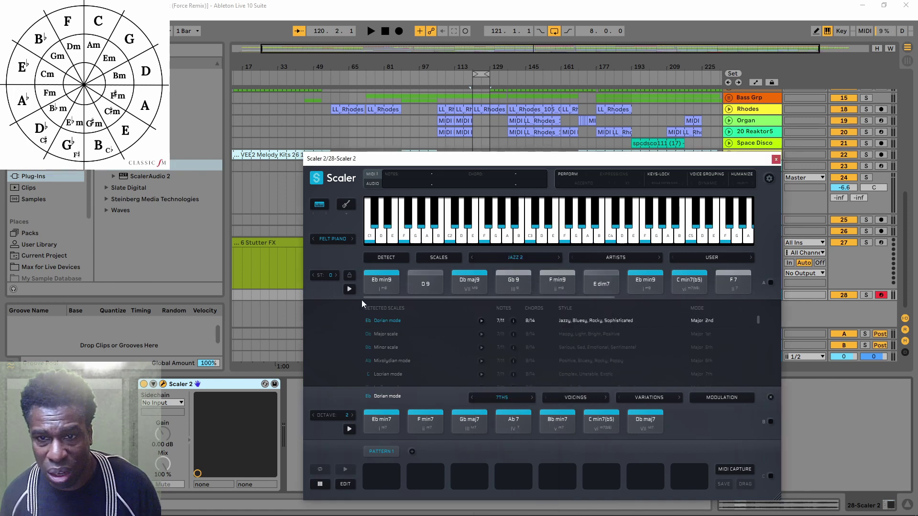
Fill the four pattern slots with Eb min9, D9, Db maj9 and Gb 9
click(380, 279)
drag(381, 280, 381, 475)
drag(432, 290, 434, 477)
drag(464, 290, 468, 475)
drag(511, 282, 514, 476)
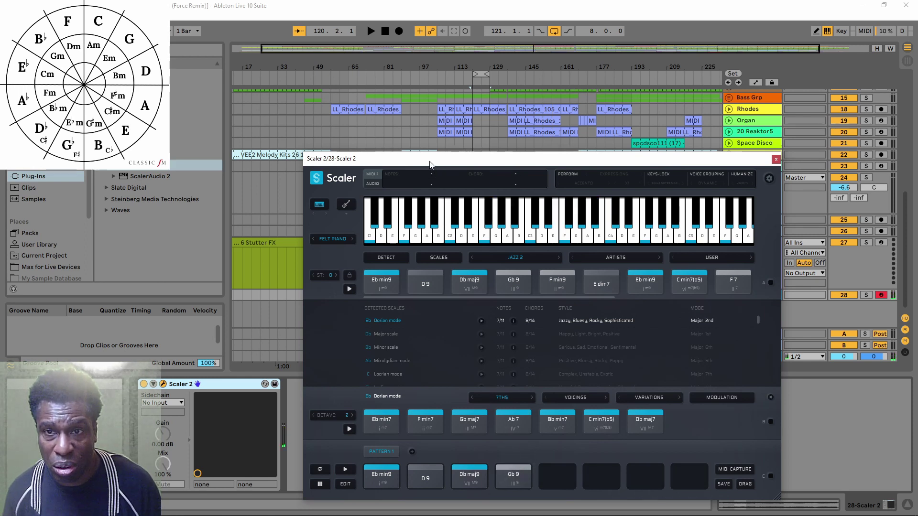
Move the Scaler window higher and audition the new Eb min9–Gb 9 pattern chords
drag(432, 159, 462, 88)
click(398, 414)
click(455, 406)
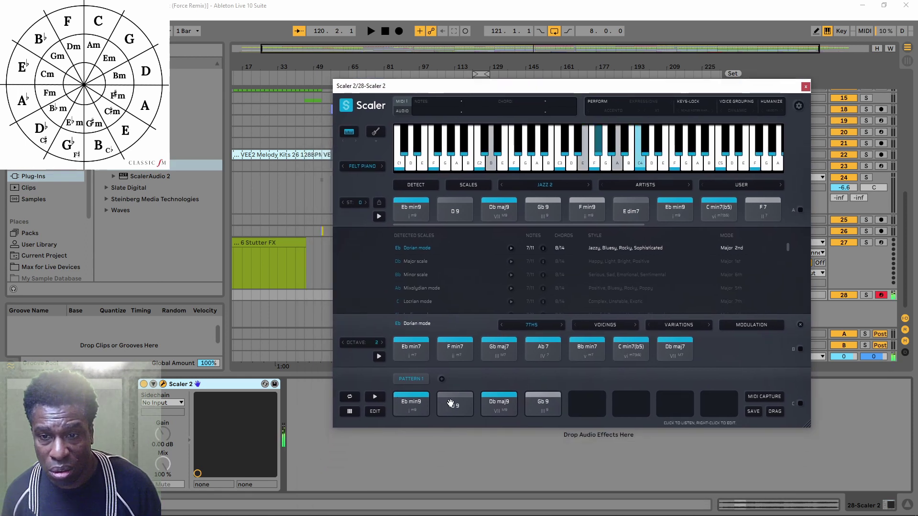
click(494, 403)
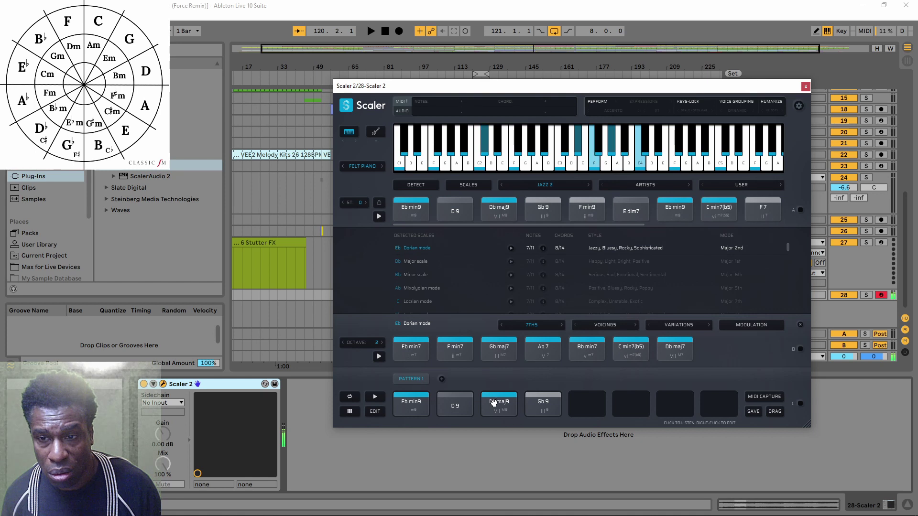
click(542, 404)
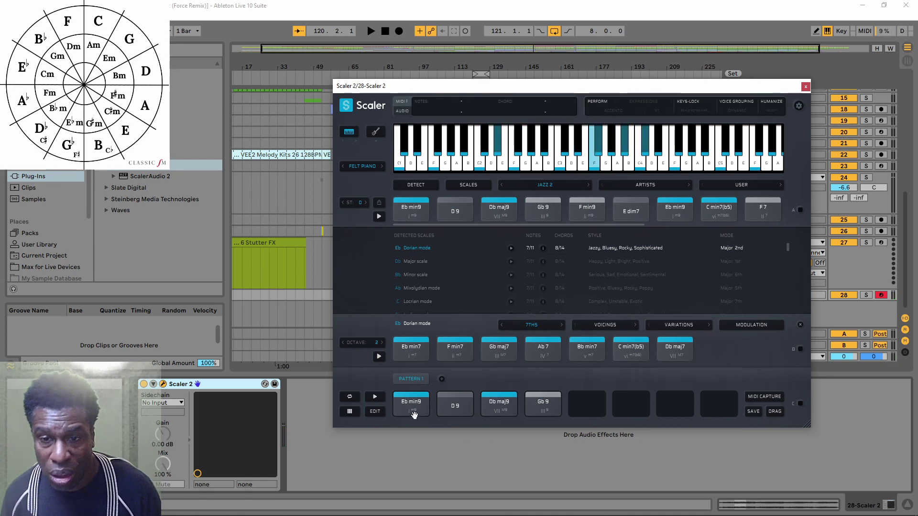
In Chord Voicings, set Eb min9's inversion to -1 and D9's to 1, then audition D9
click(377, 411)
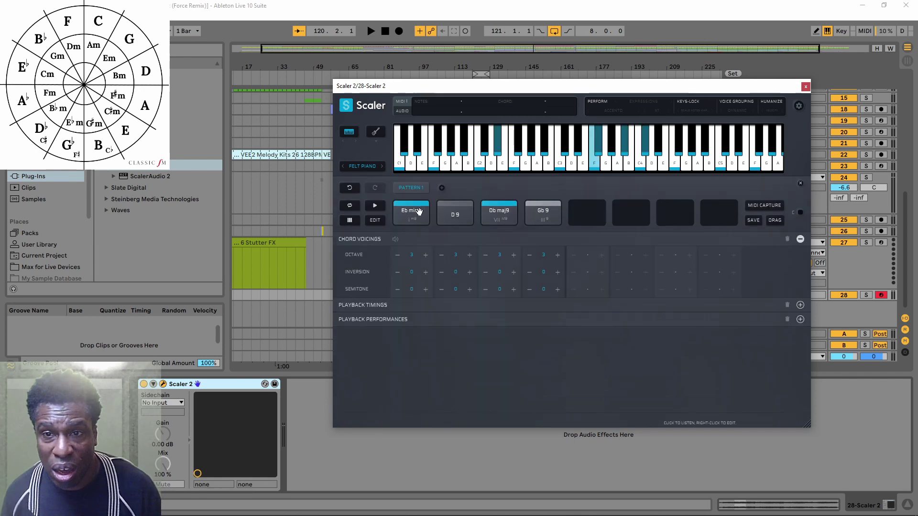
click(398, 273)
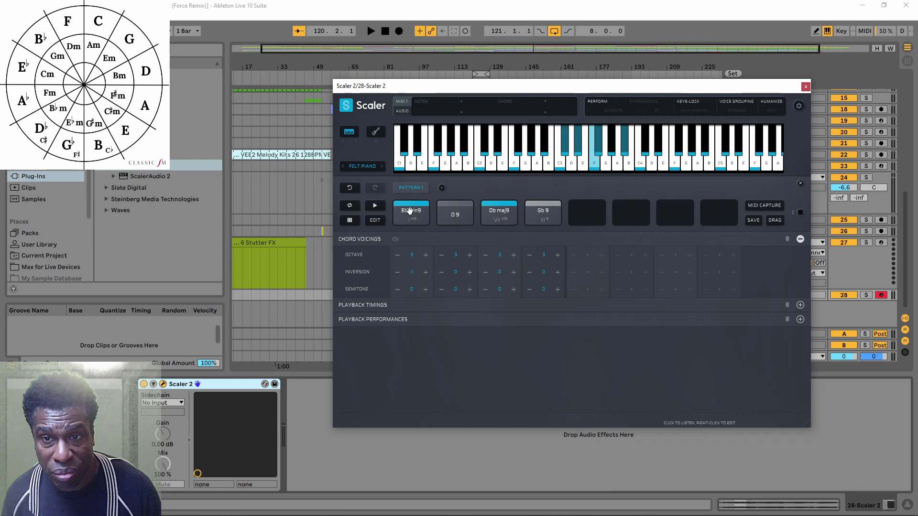
click(469, 273)
click(455, 213)
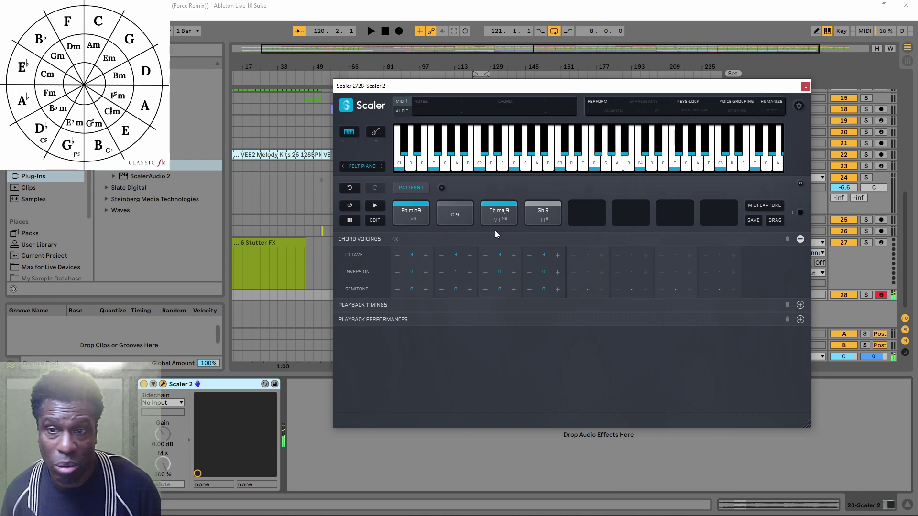
Set Db maj9's inversion to -1, audition it with Gb9, then close the Scaler 2 window
click(485, 272)
click(496, 215)
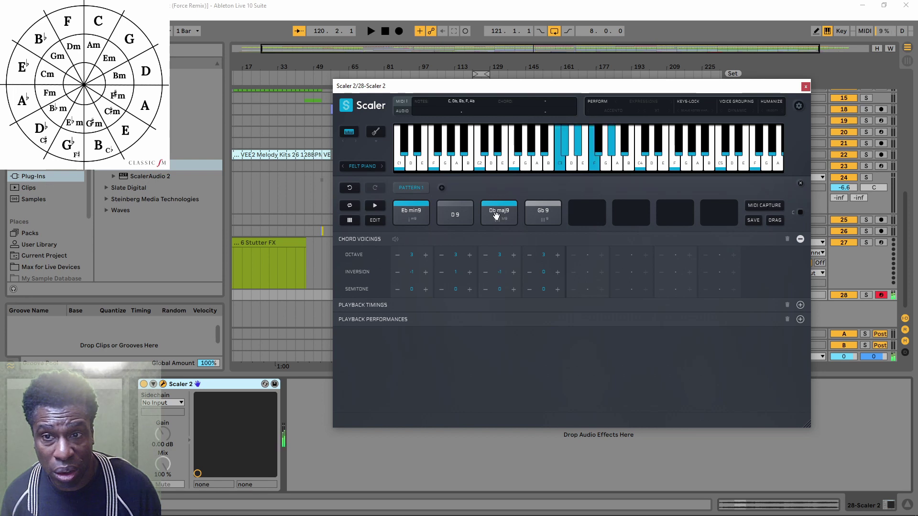
click(543, 213)
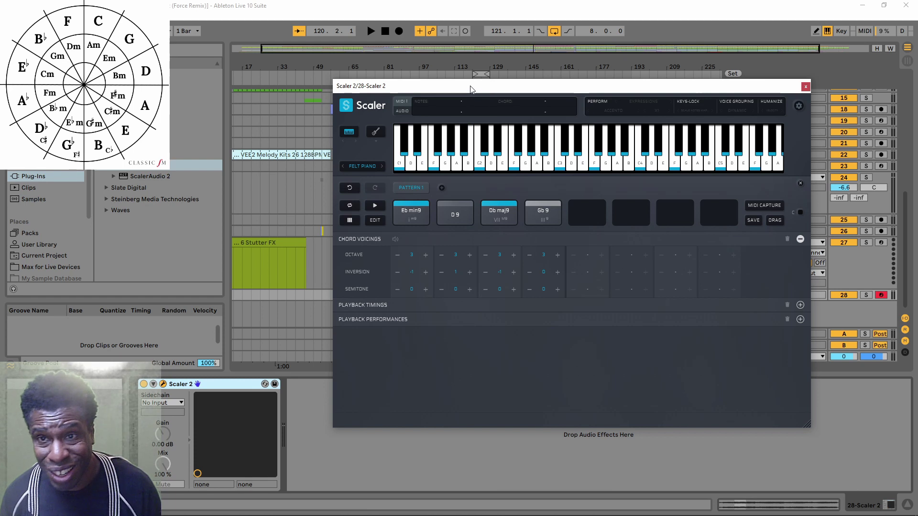
drag(471, 89, 429, 200)
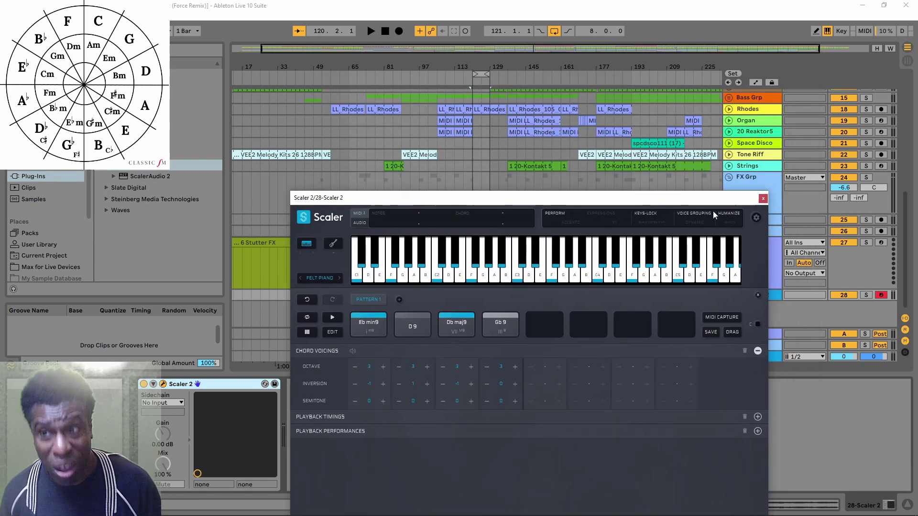
click(763, 199)
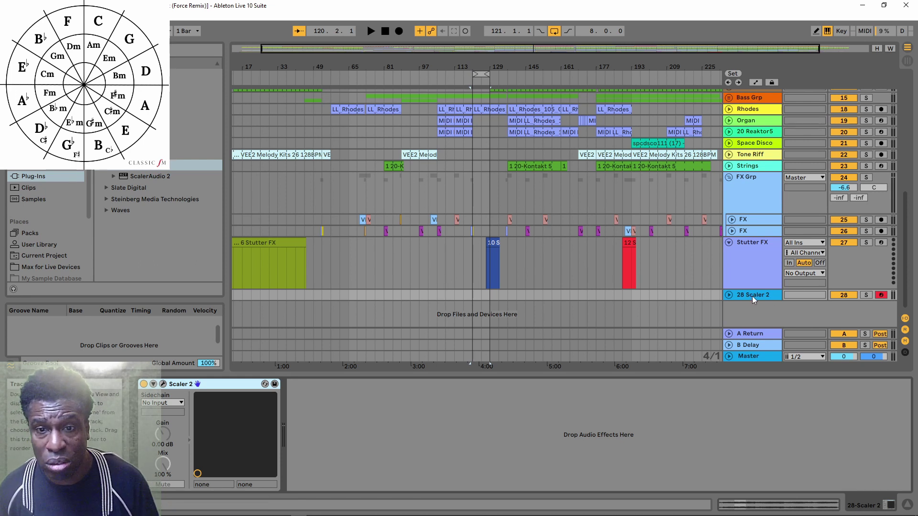
Reopen Scaler 2, play Eb min9, D9, Db maj9 and Gb9 in turn, then lower the window
click(162, 384)
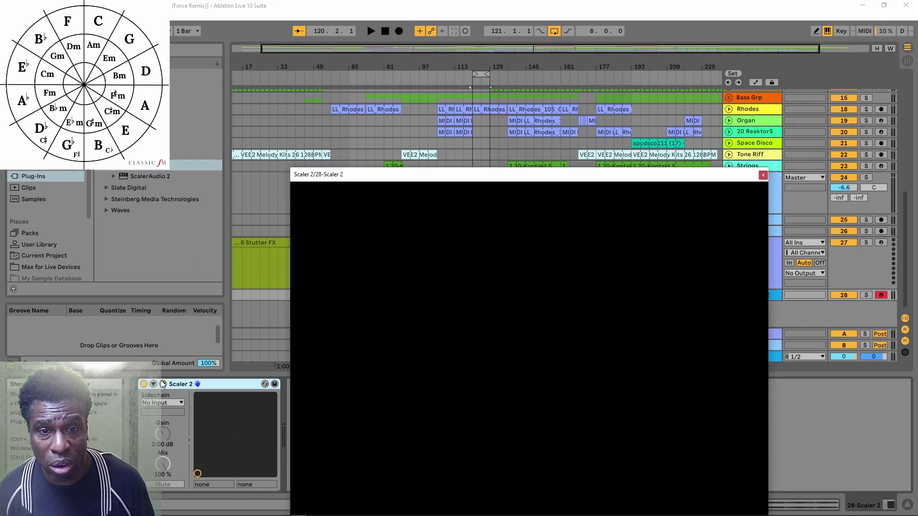
click(162, 384)
click(163, 385)
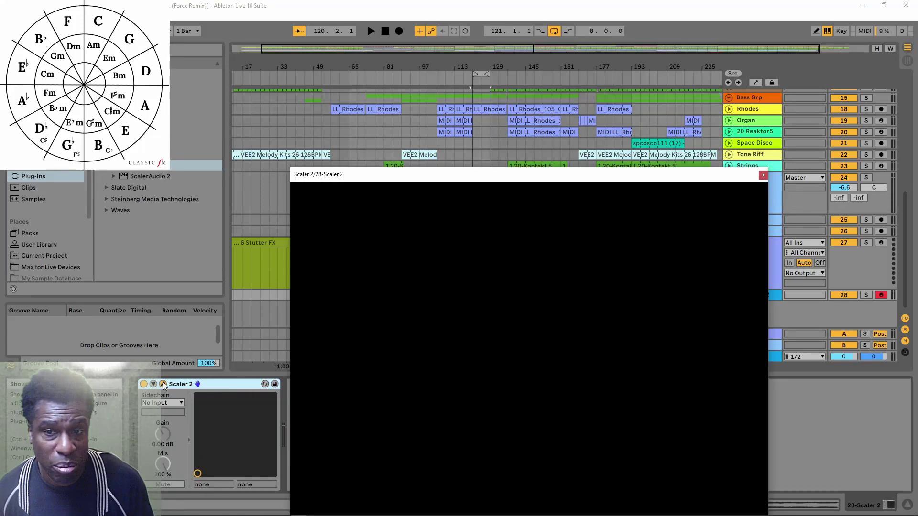
click(353, 298)
click(414, 307)
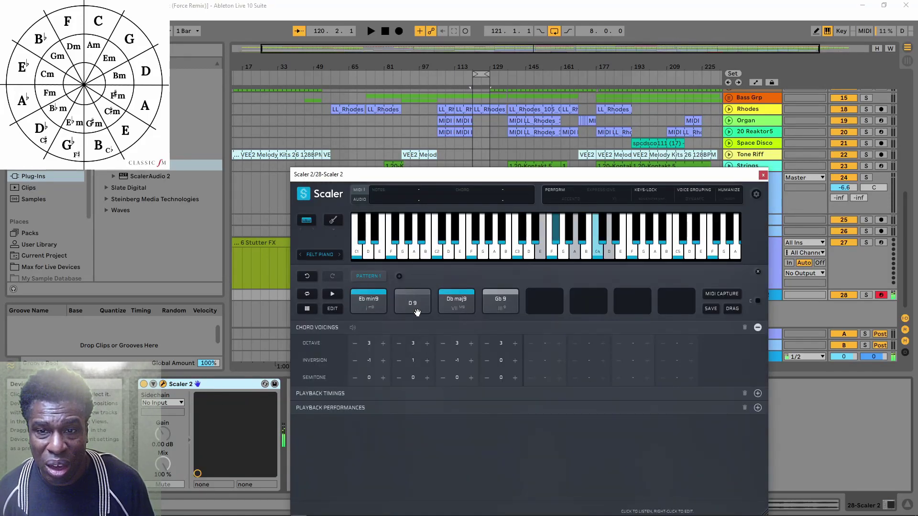
click(465, 302)
click(515, 307)
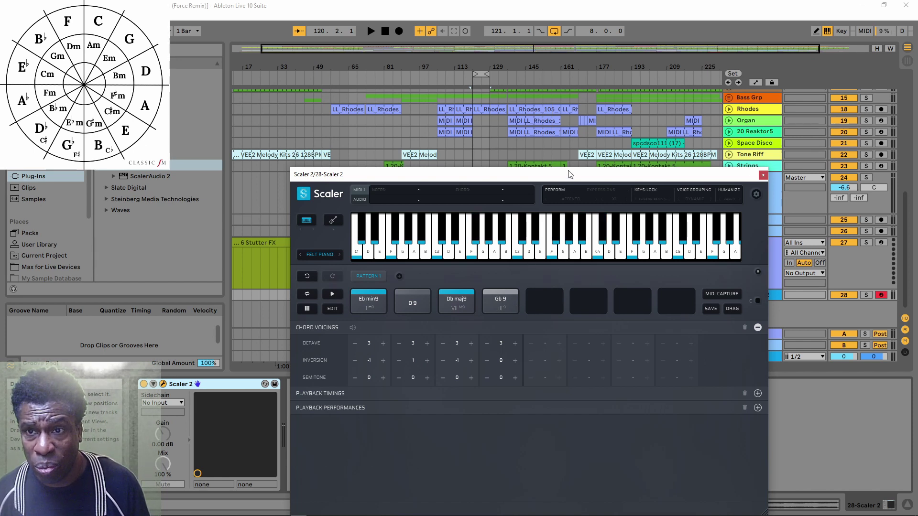
drag(569, 175, 568, 311)
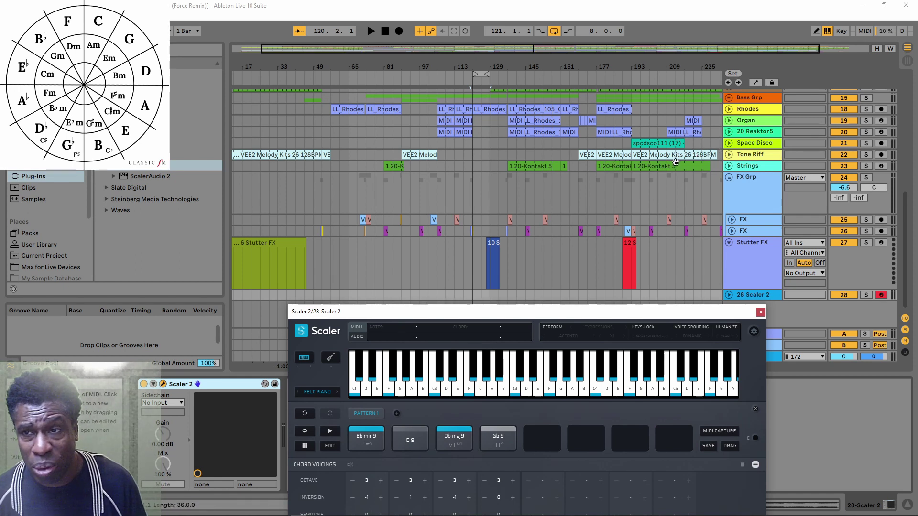
Scroll up to the top tracks and start arrangement playback
scroll(760, 169, up, 3)
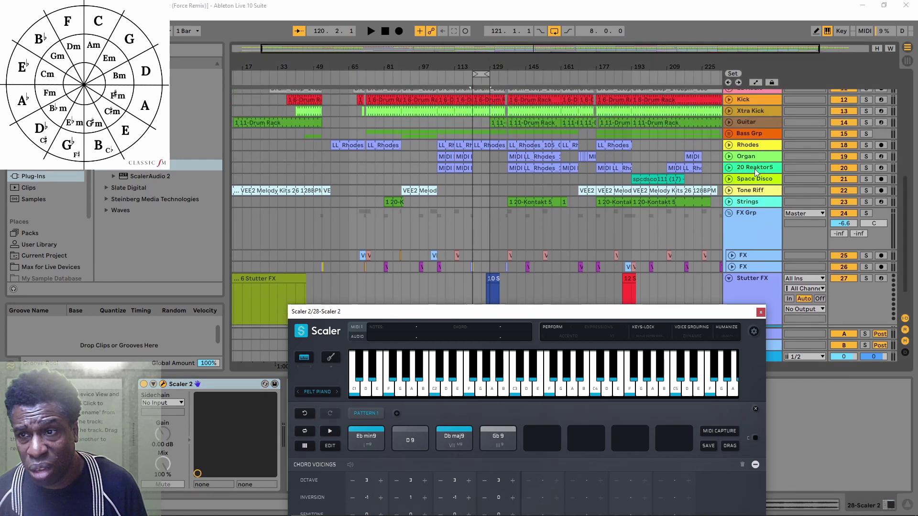
scroll(756, 172, up, 8)
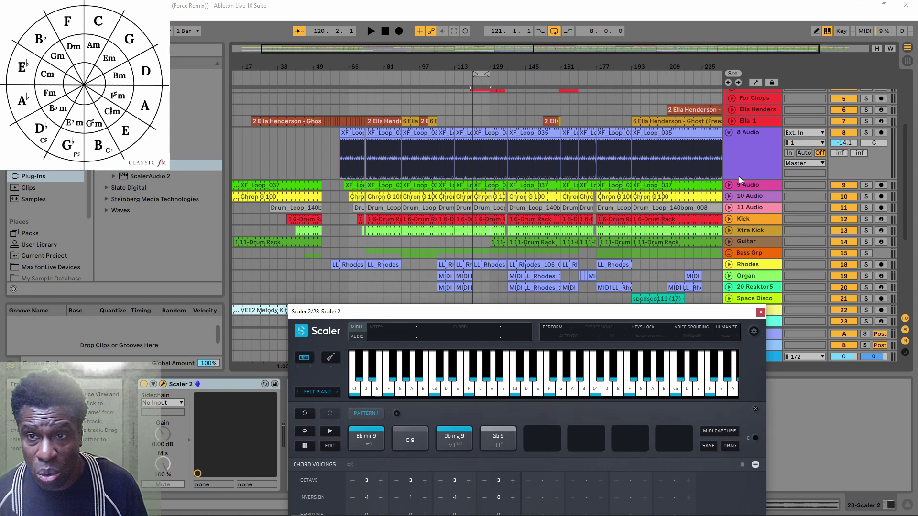
scroll(738, 176, down, 2)
scroll(739, 176, up, 2)
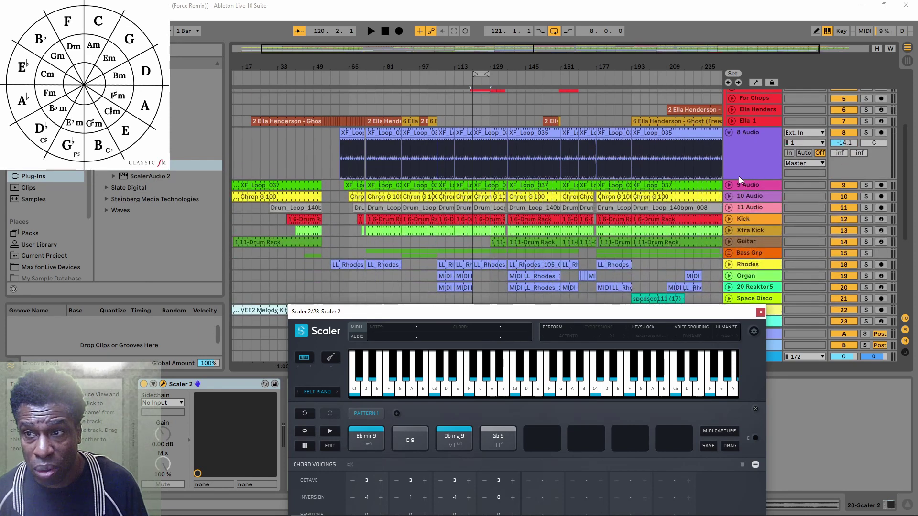
scroll(739, 175, up, 2)
scroll(742, 176, up, 5)
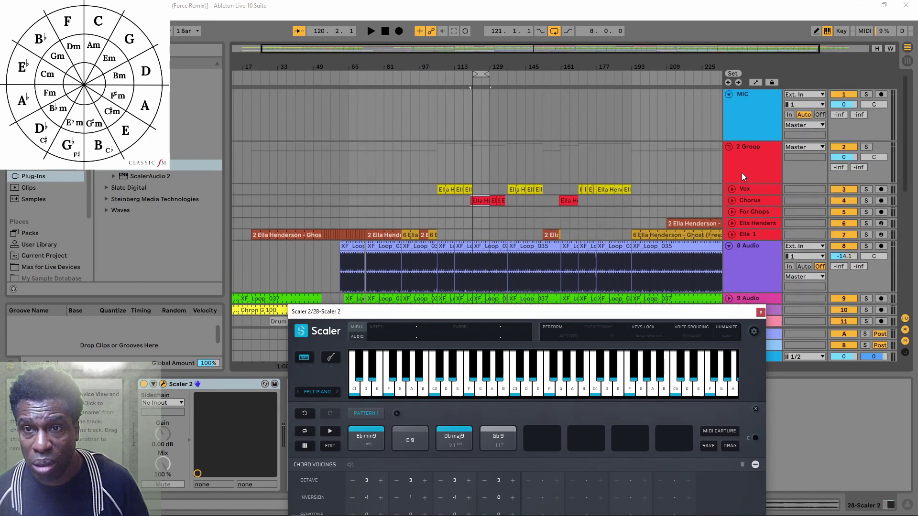
key(space)
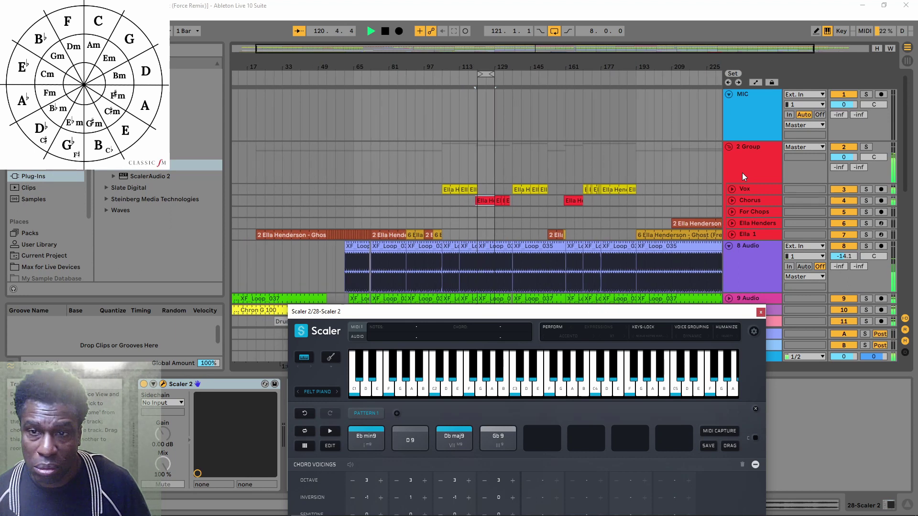
Switch the 2 Group track on, then off again, and stop playback
scroll(742, 173, down, 2)
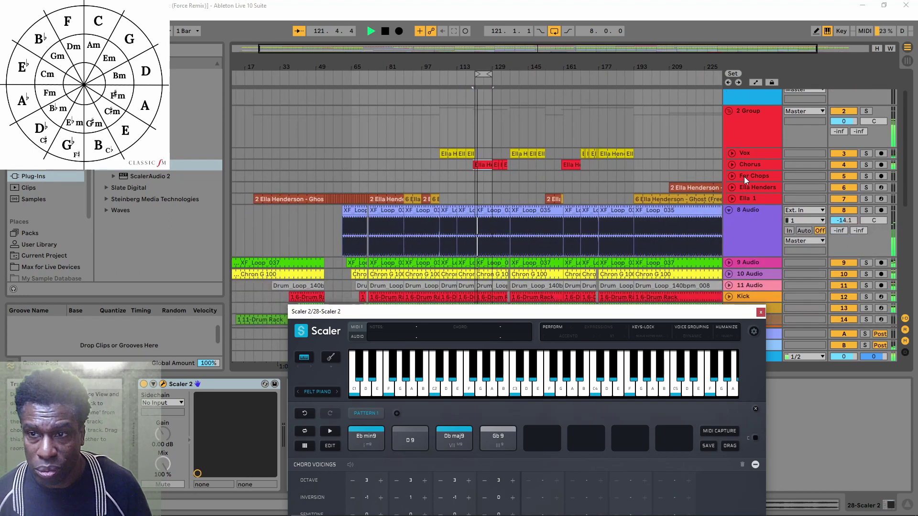
scroll(864, 176, up, 2)
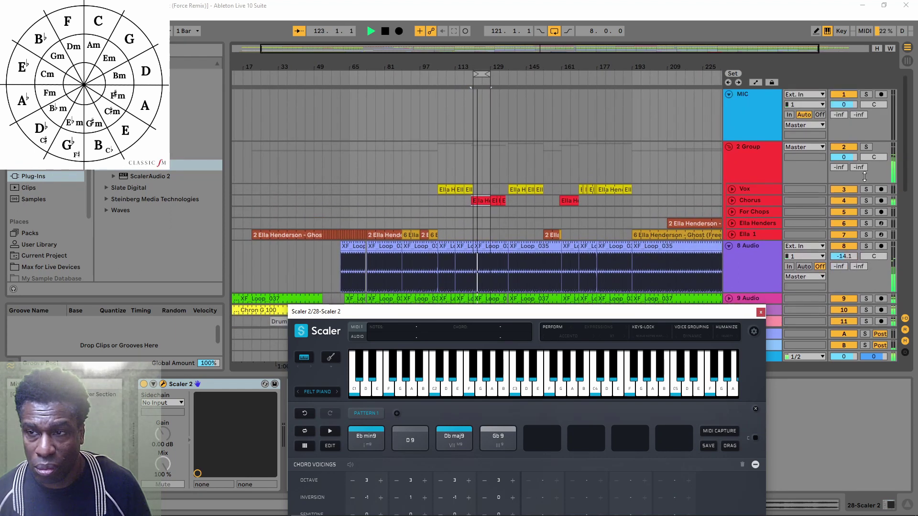
scroll(846, 196, down, 2)
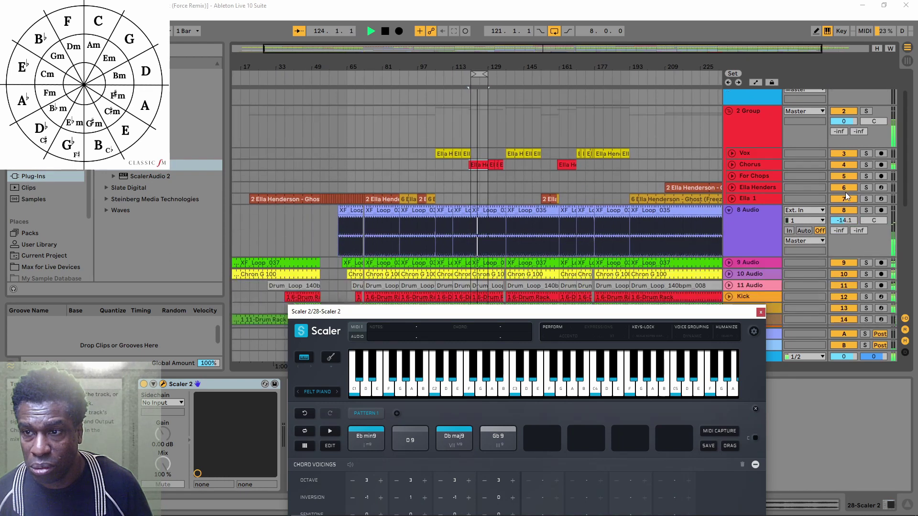
scroll(846, 196, down, 6)
scroll(844, 193, up, 3)
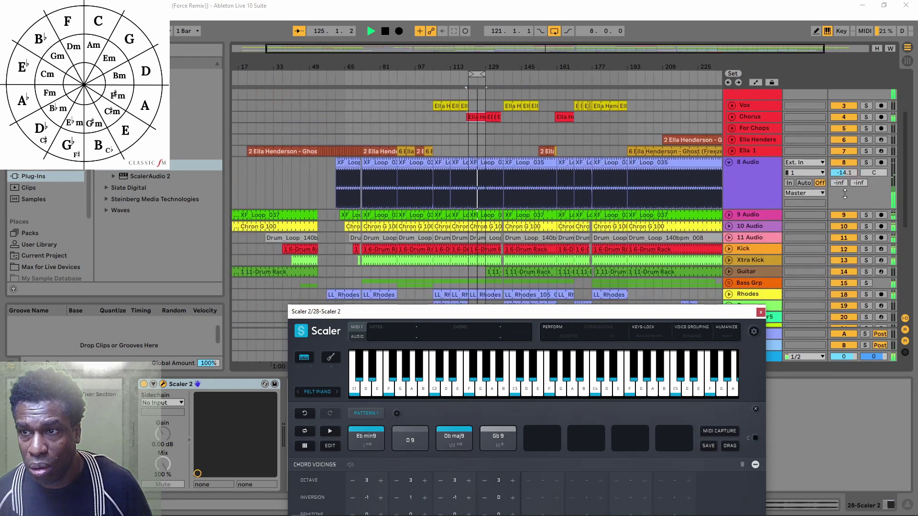
scroll(845, 193, up, 3)
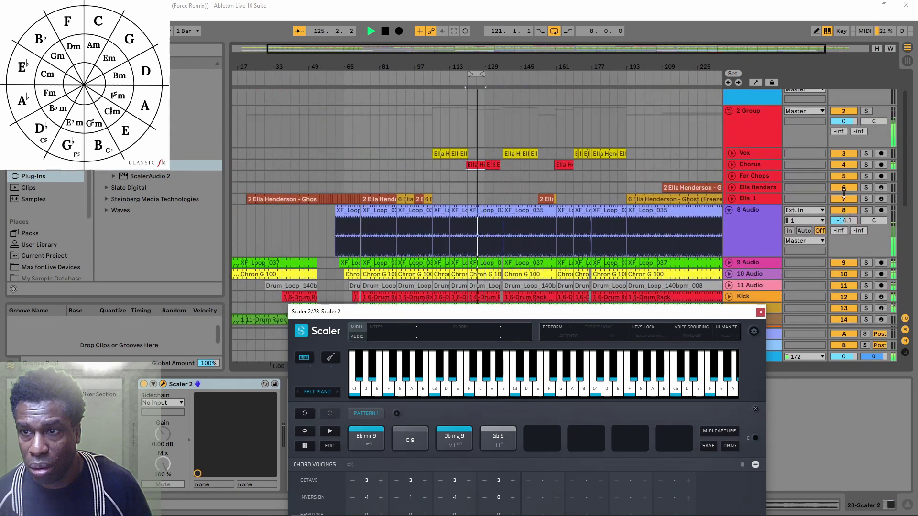
click(843, 112)
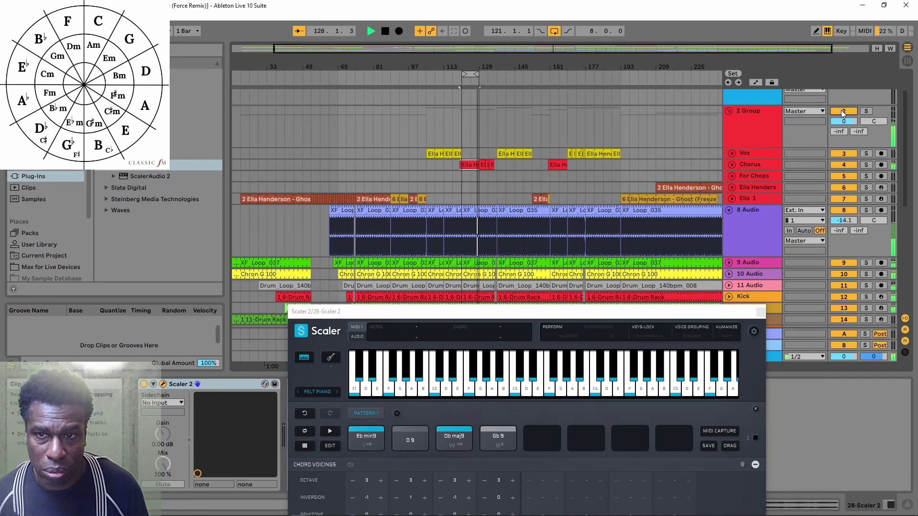
click(842, 112)
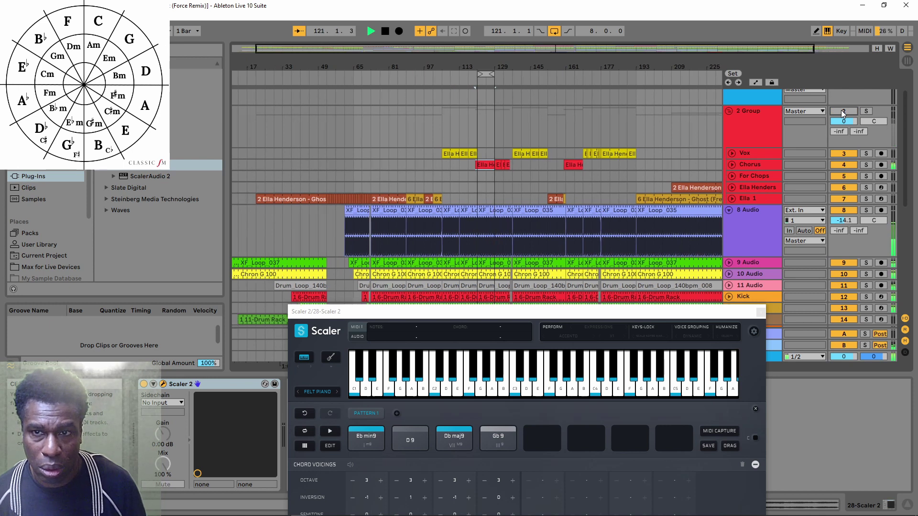
key(space)
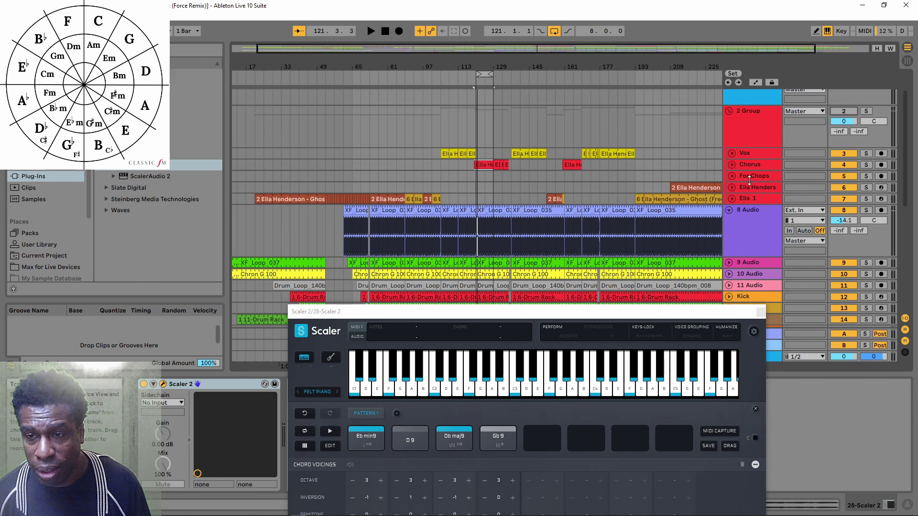
Move the Scaler 2 window up over the arrangement, later closing it
drag(531, 314, 502, 151)
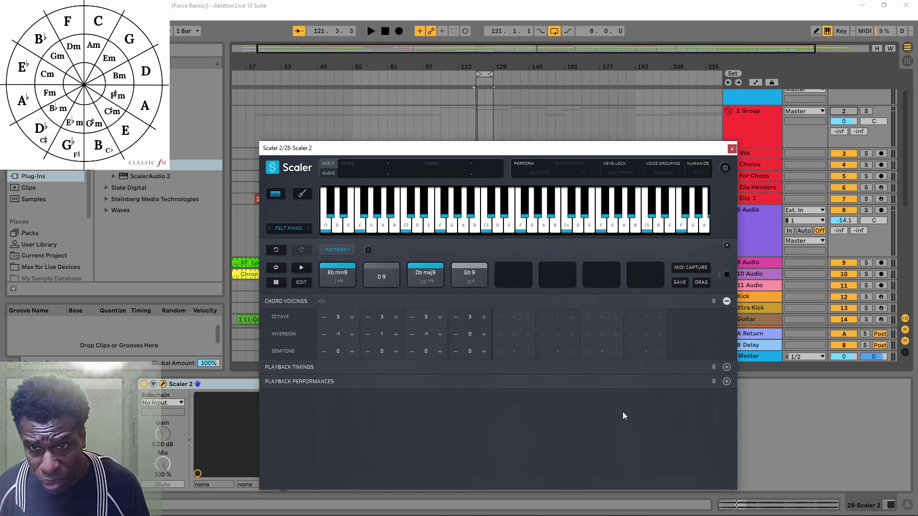
click(731, 148)
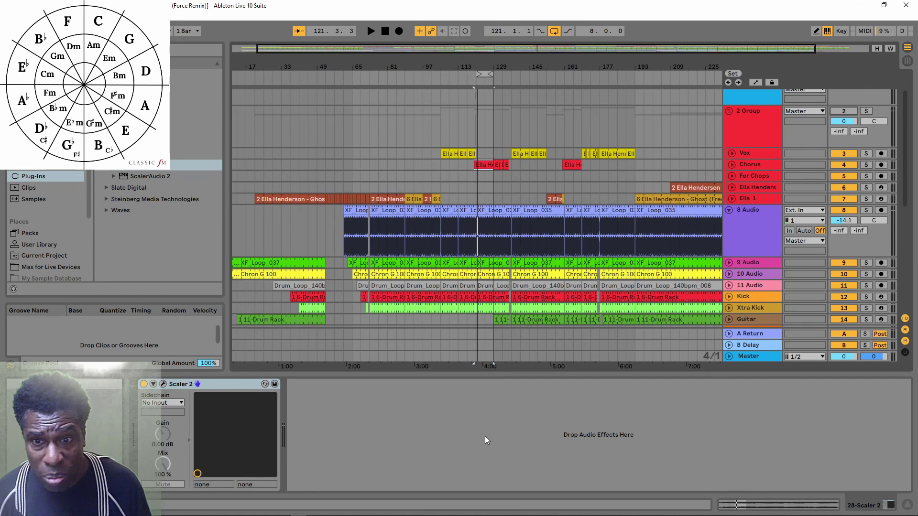